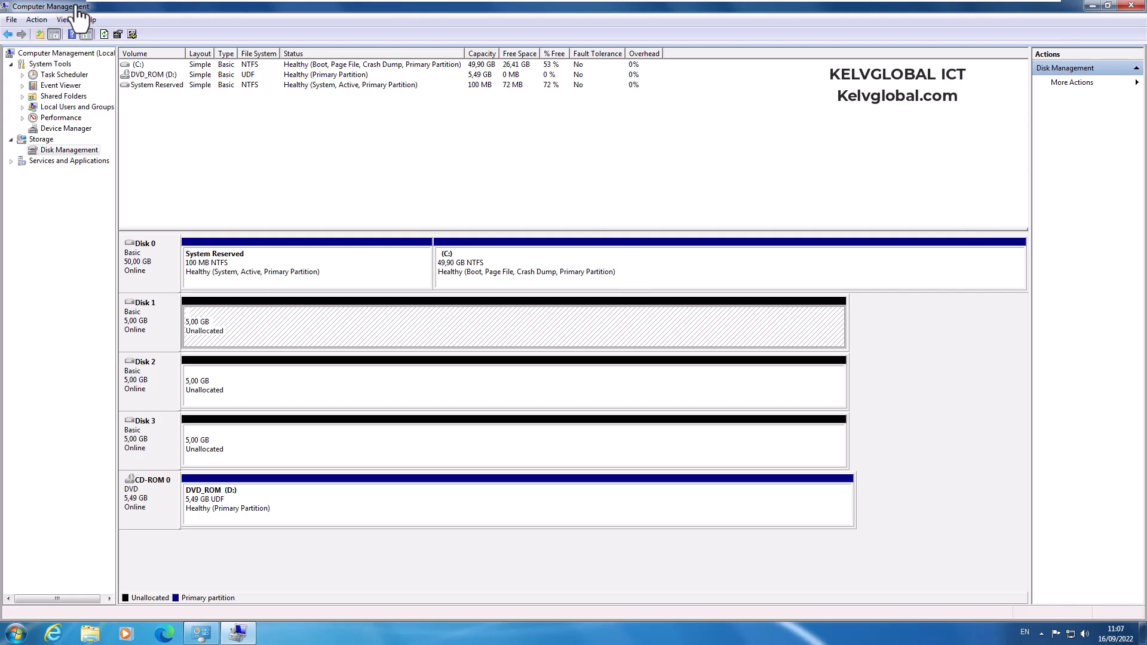
# Check the installed Windows edition and version with winver, then close the About Windows dialog.
pyautogui.click(15, 634)
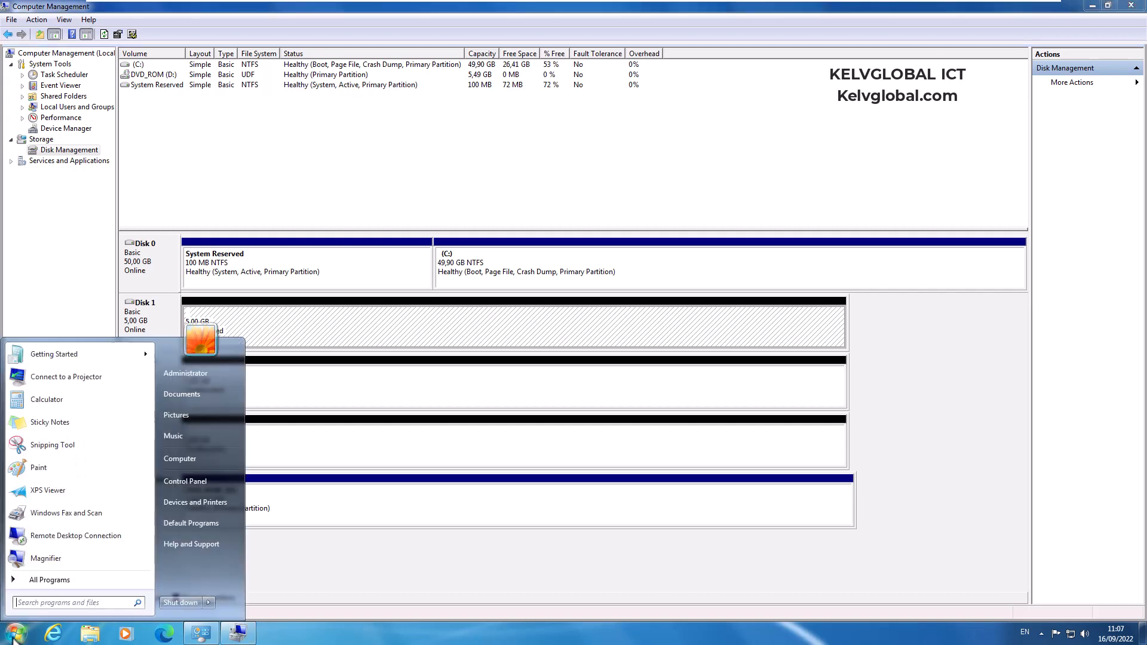
pyautogui.write('winve')
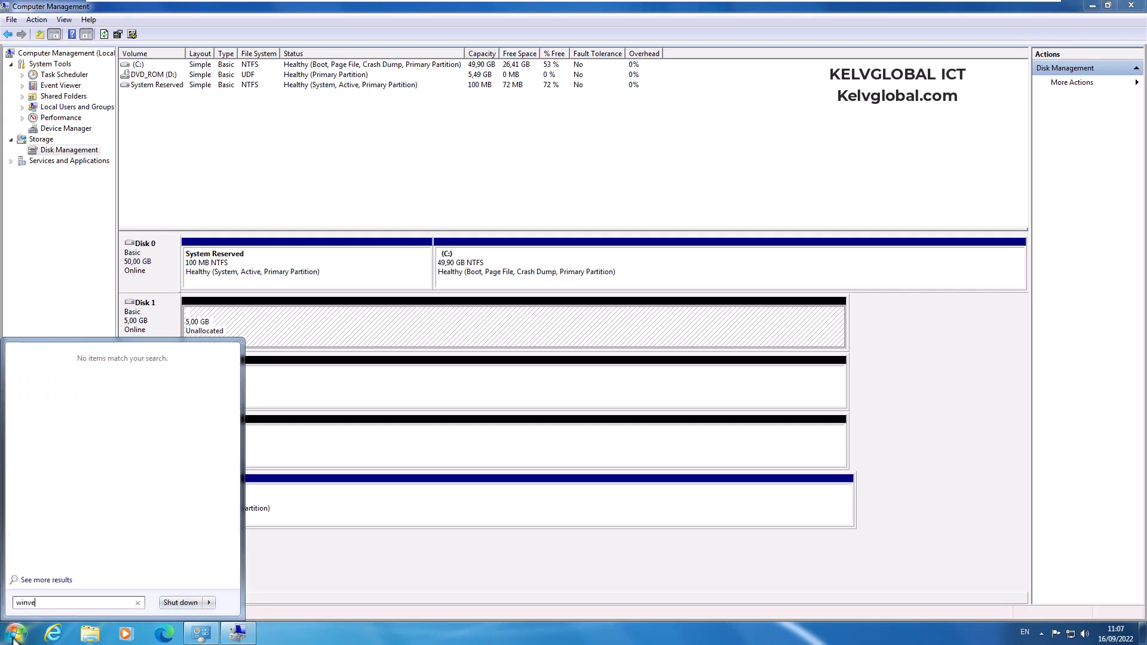
pyautogui.write('r')
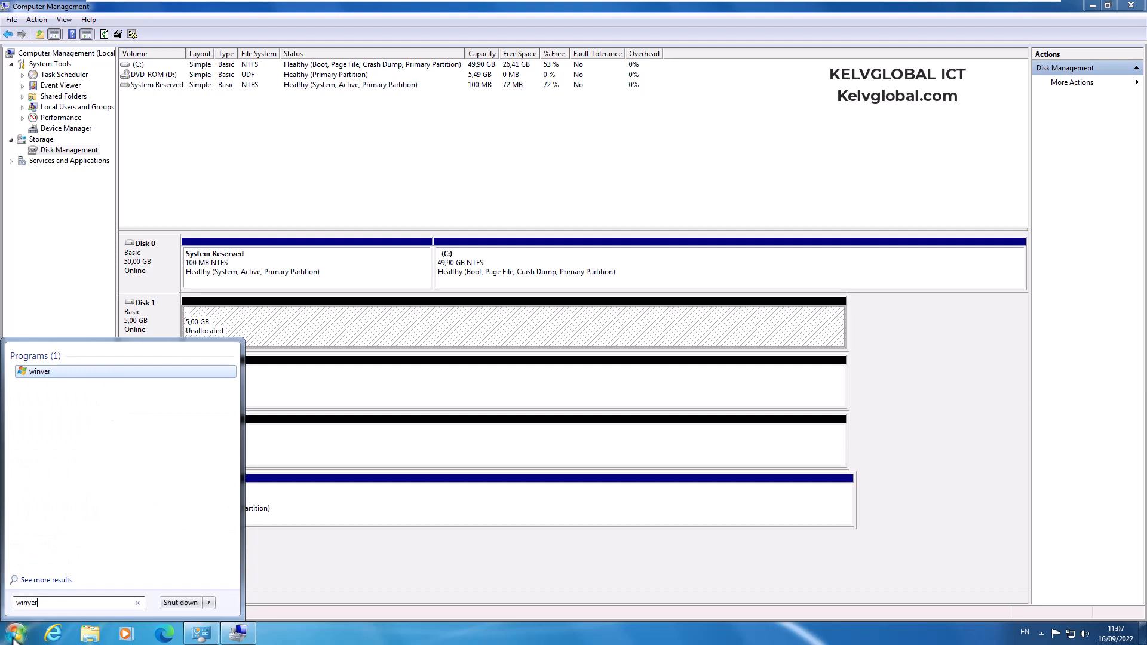
pyautogui.click(45, 373)
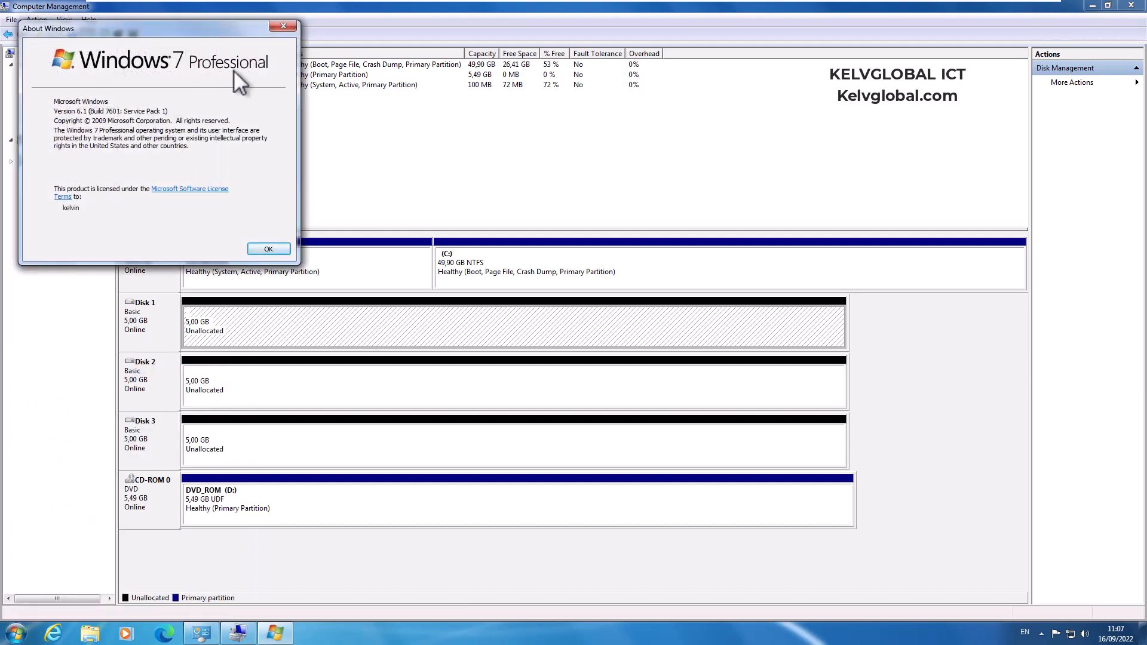
pyautogui.click(288, 24)
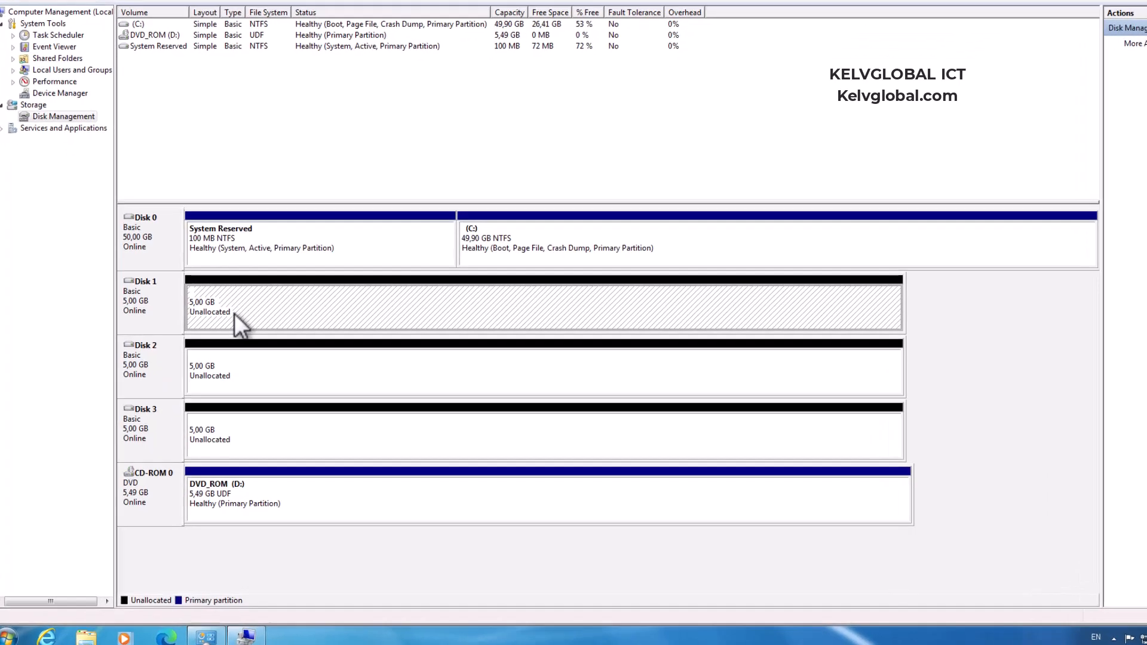
# Start a new mirrored volume on Disk 1's unallocated space and add Disk 2 as the second disk.
pyautogui.rightClick(228, 333)
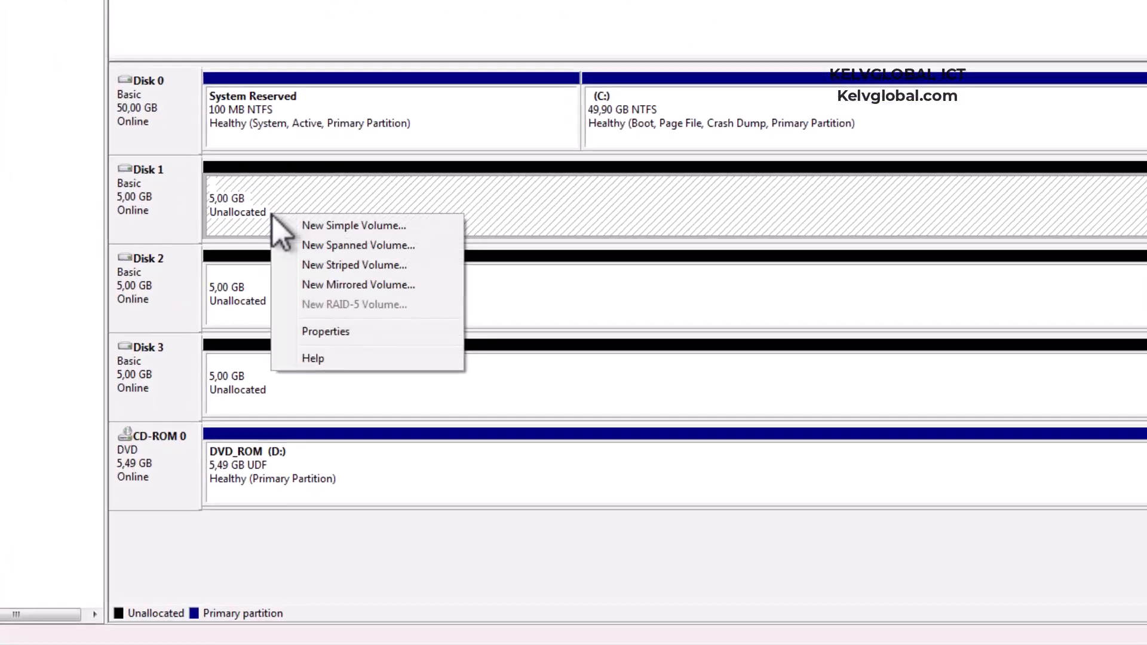
pyautogui.click(397, 276)
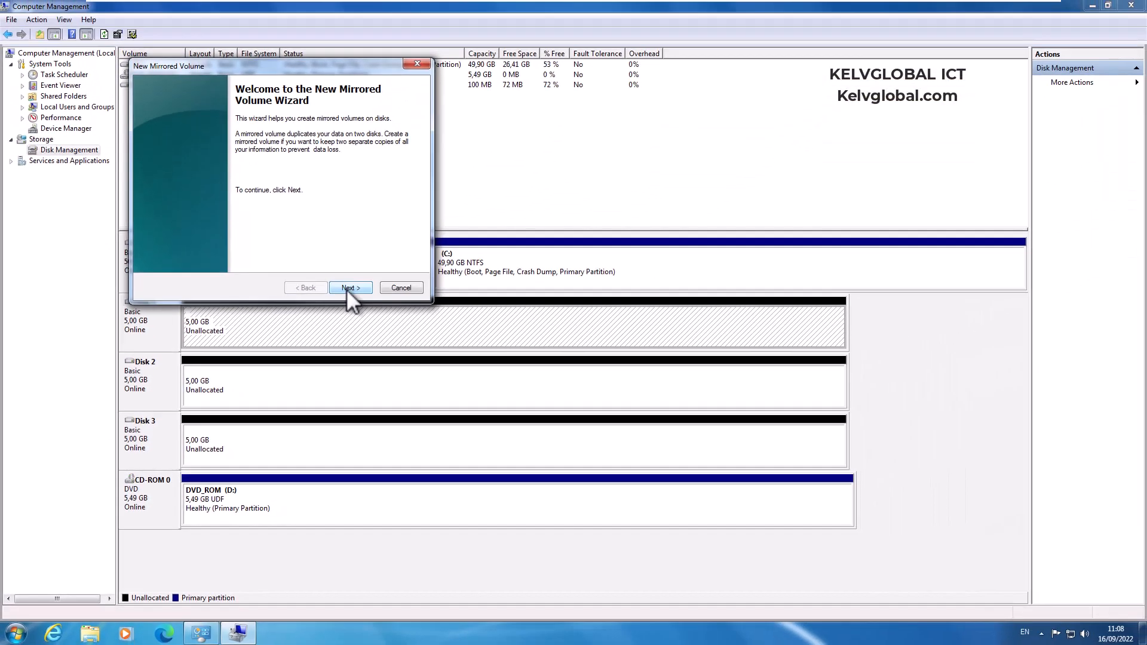
pyautogui.click(349, 288)
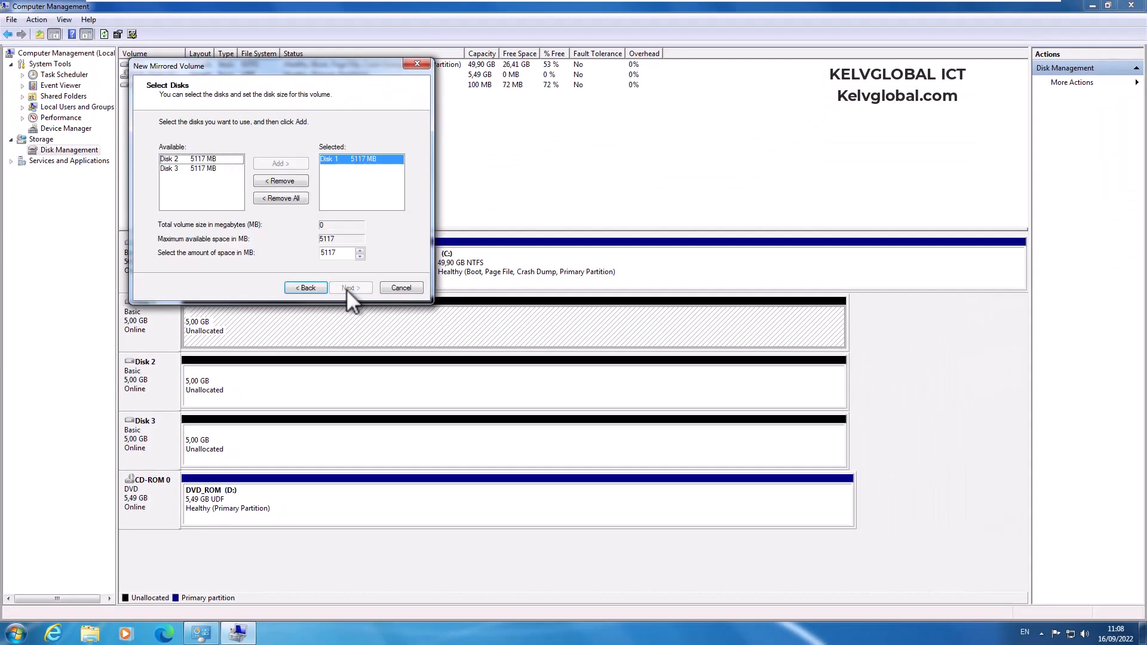
pyautogui.click(188, 157)
pyautogui.click(274, 163)
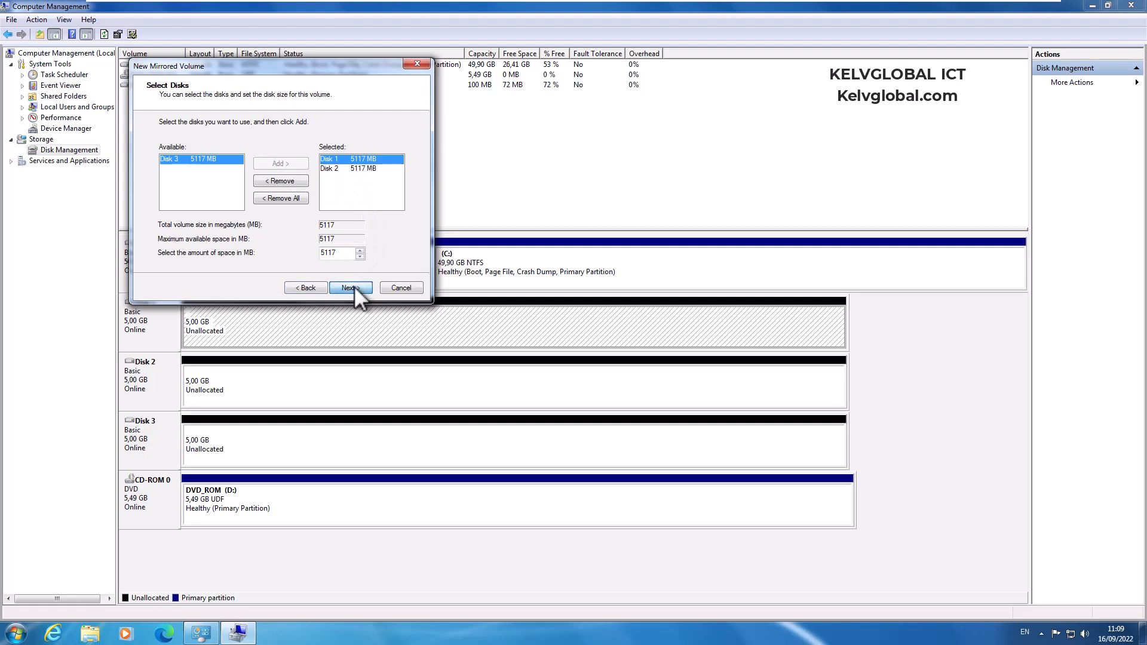
pyautogui.click(354, 286)
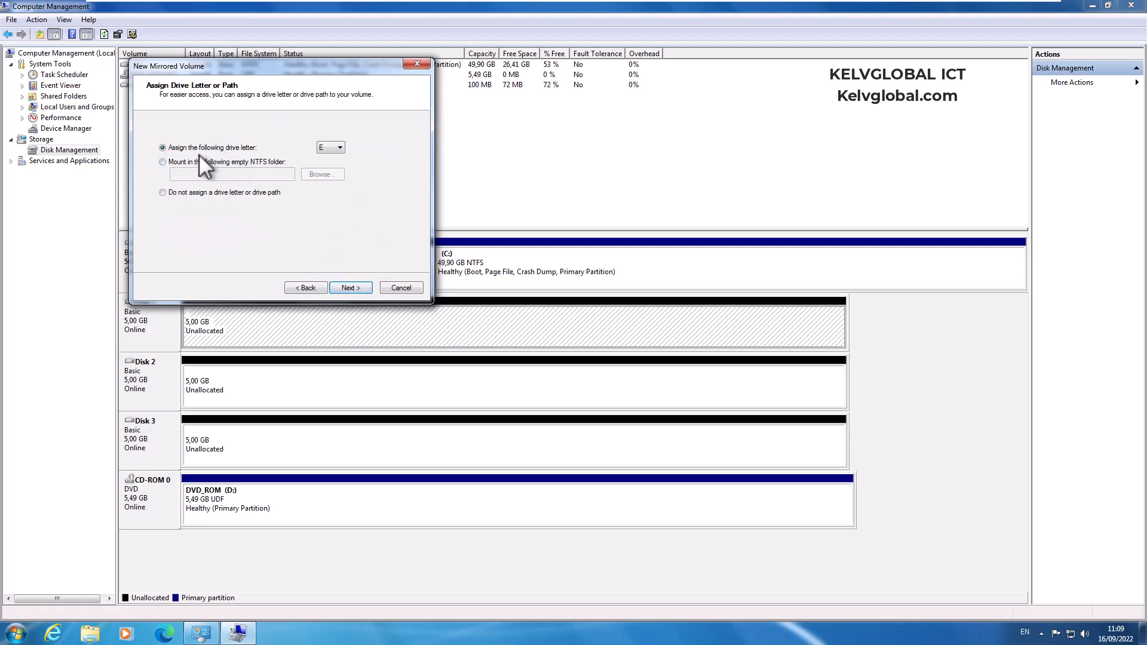
# Assign drive letter S to the new mirrored volume.
pyautogui.click(330, 150)
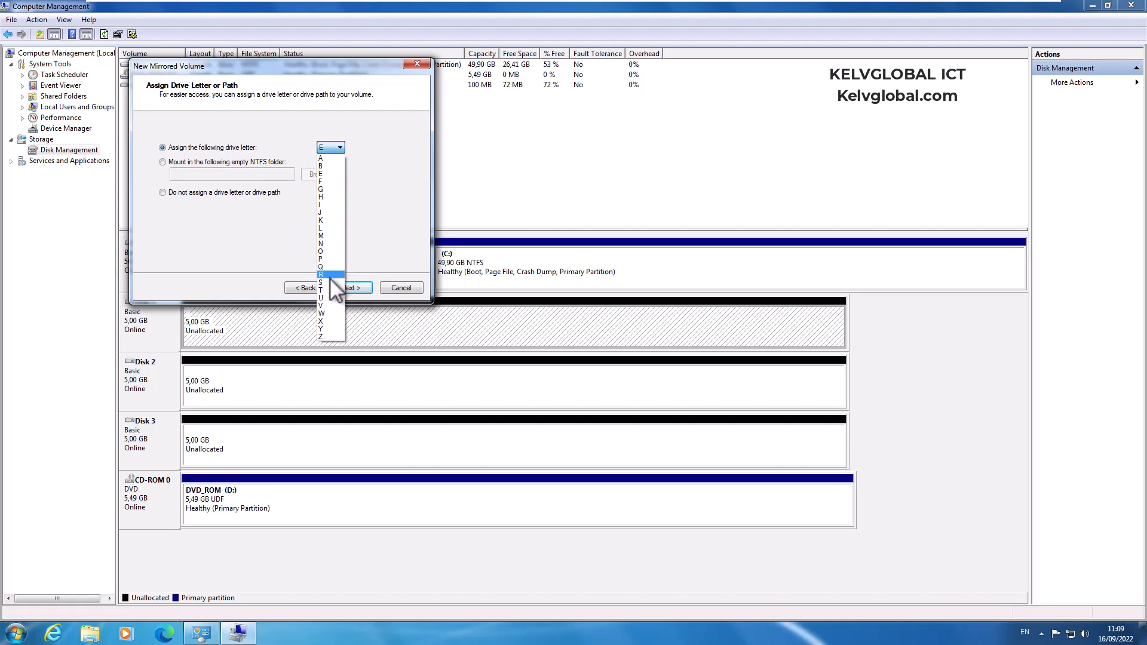
pyautogui.click(330, 276)
pyautogui.click(343, 148)
pyautogui.click(328, 282)
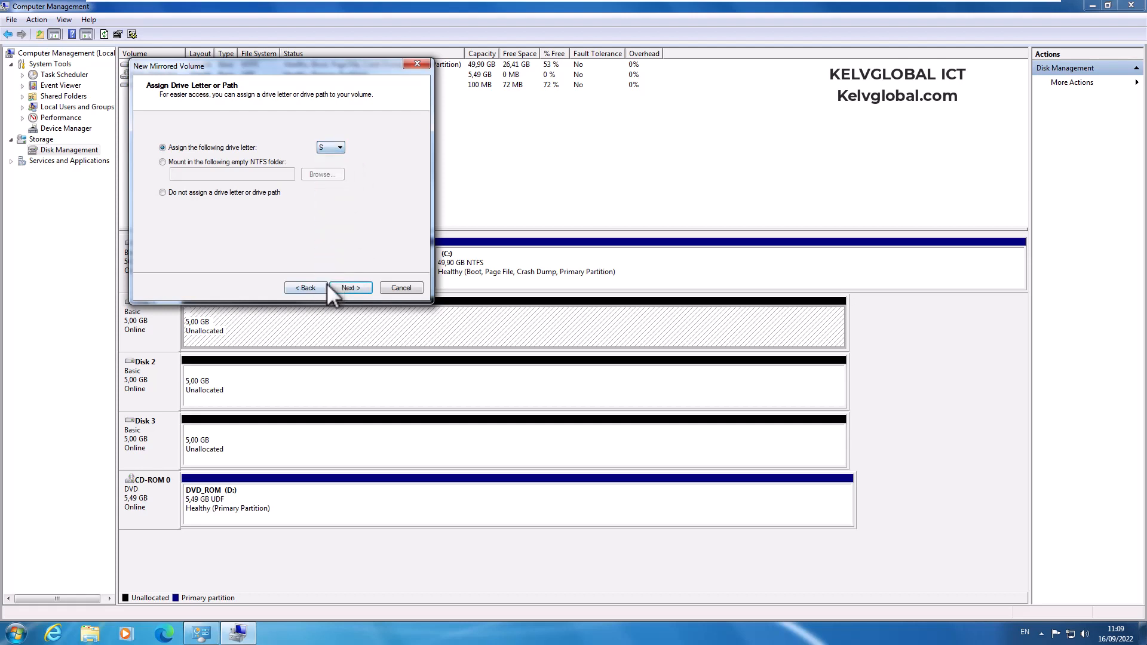
pyautogui.click(349, 288)
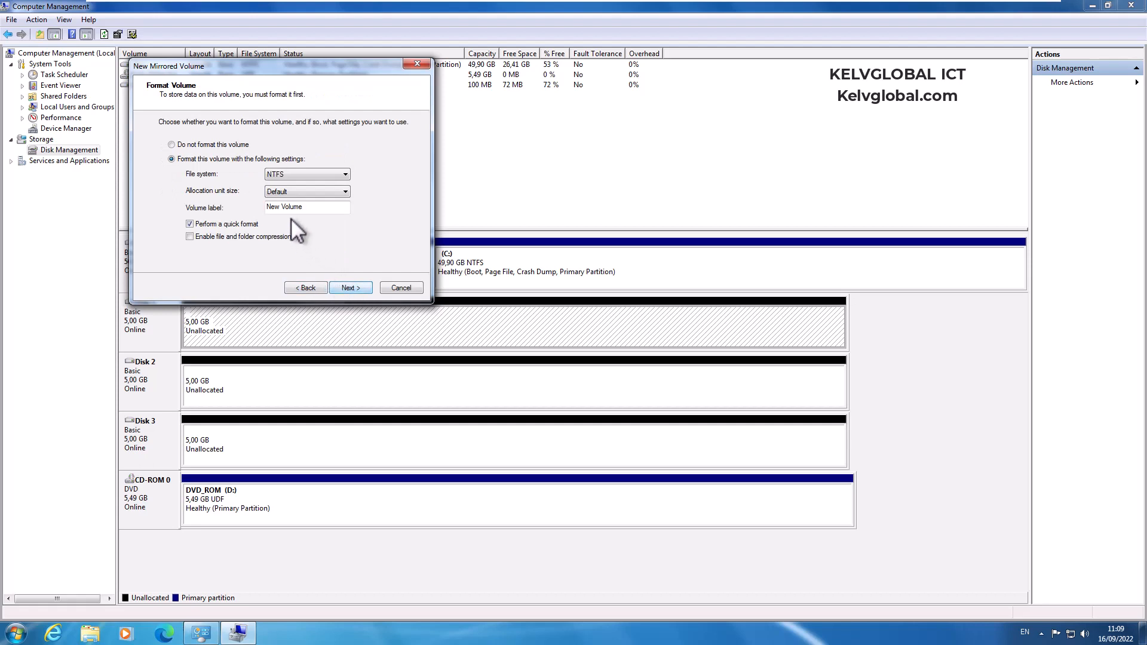
# Set the volume label to Data and keep NTFS as the file system.
pyautogui.moveTo(323, 205); pyautogui.dragTo(198, 208)
pyautogui.write('D')
pyautogui.write('qtq')
pyautogui.press('BackSpace')
pyautogui.press('BackSpace')
pyautogui.press('BackSpace')
pyautogui.write('ata')
pyautogui.click(304, 178)
pyautogui.click(311, 177)
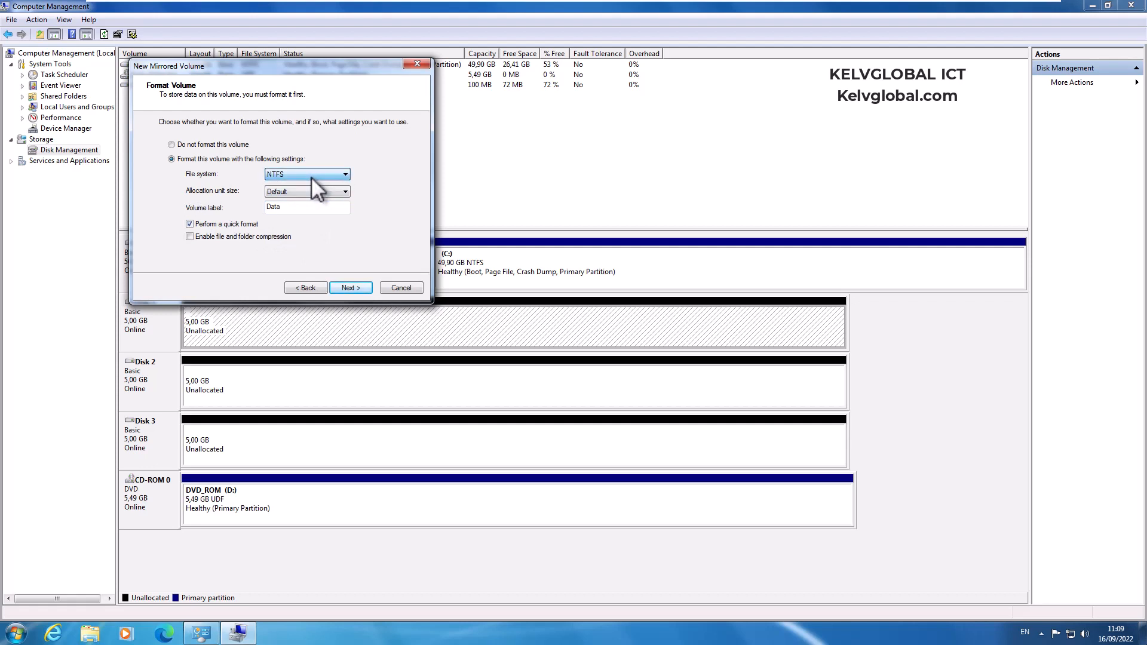
pyautogui.click(311, 178)
pyautogui.click(372, 154)
# Finish creating the mirrored volume and agree to convert the selected basic disks to dynamic.
pyautogui.click(353, 284)
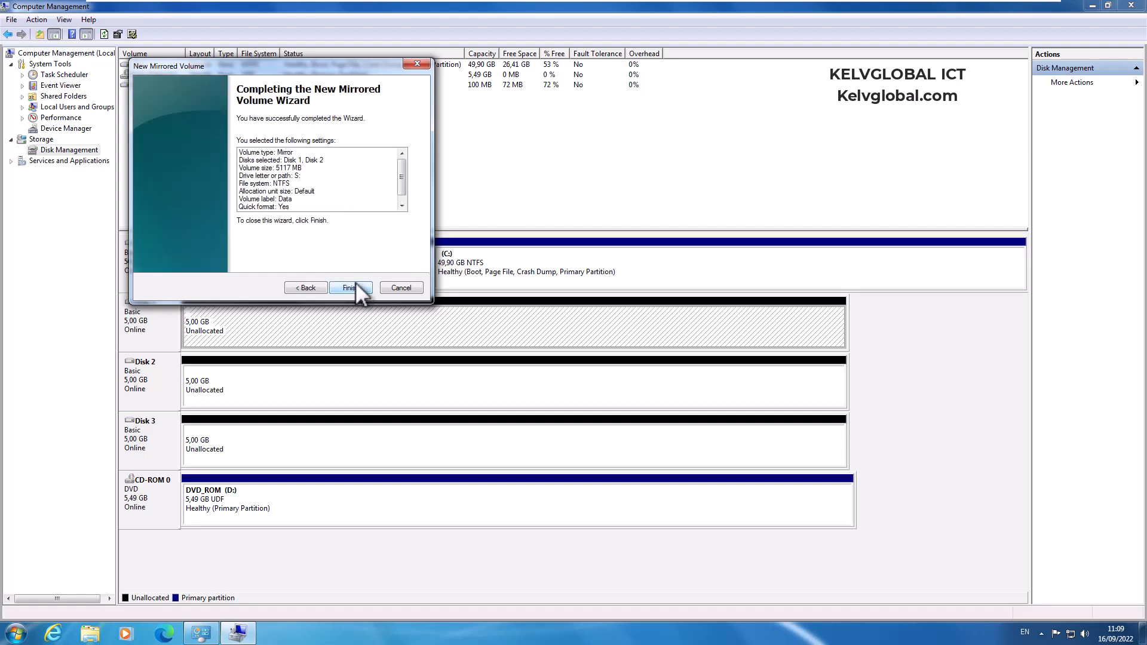
pyautogui.click(351, 286)
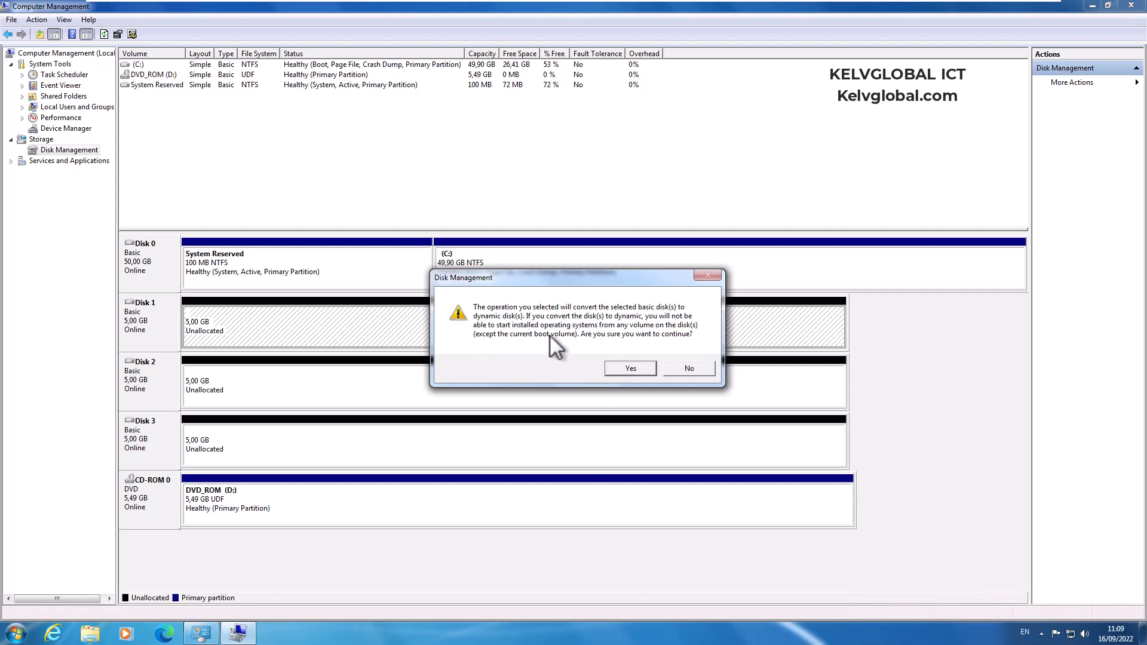
pyautogui.click(629, 367)
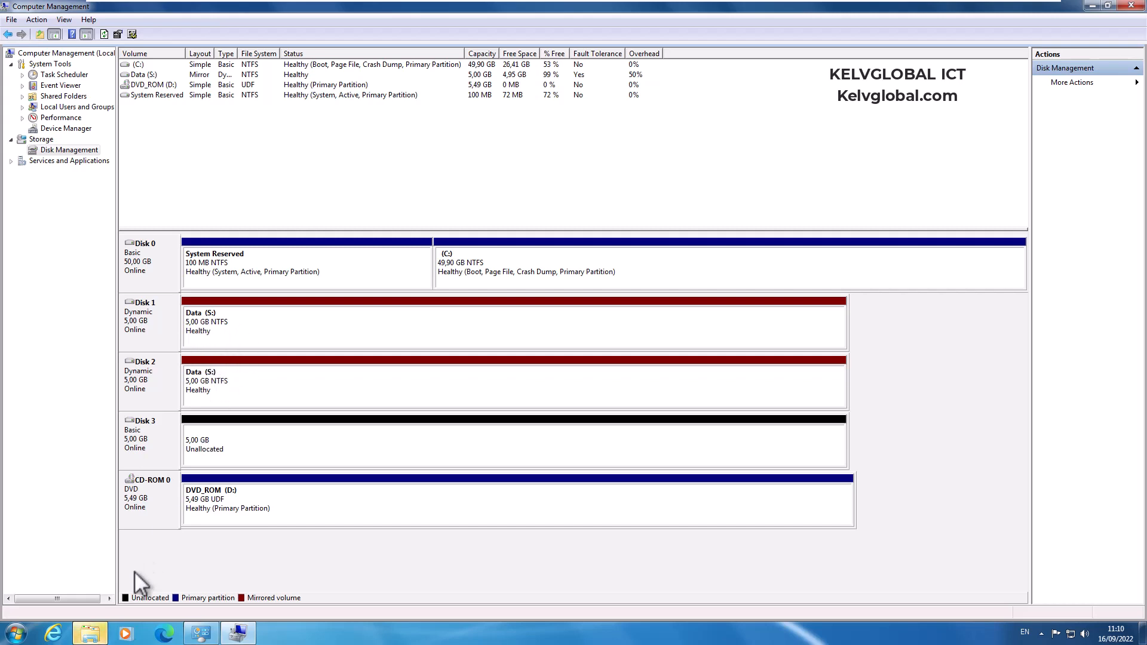
# Open a new Windows Explorer window and go to Computer to view the drives.
pyautogui.click(89, 634)
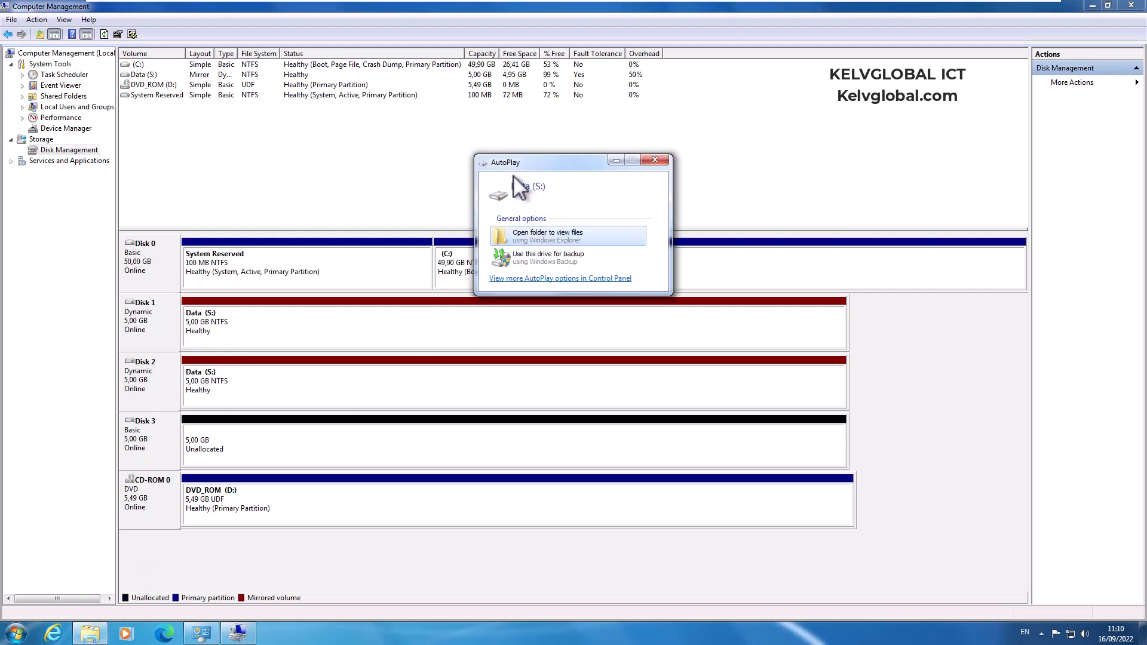
pyautogui.rightClick(90, 633)
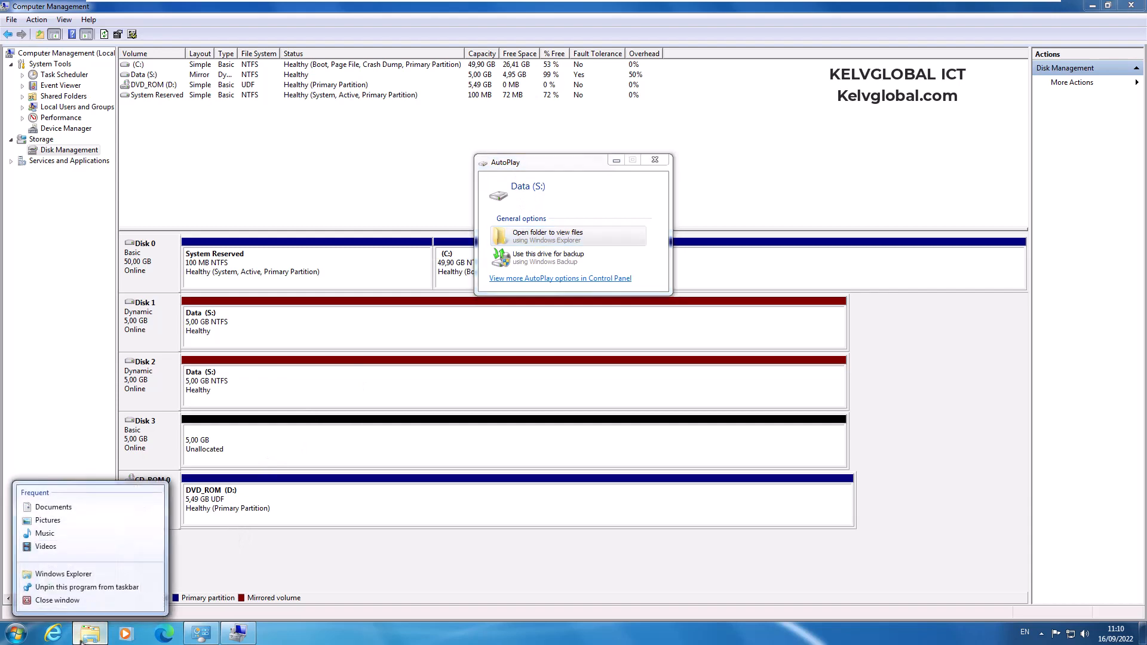
pyautogui.click(56, 572)
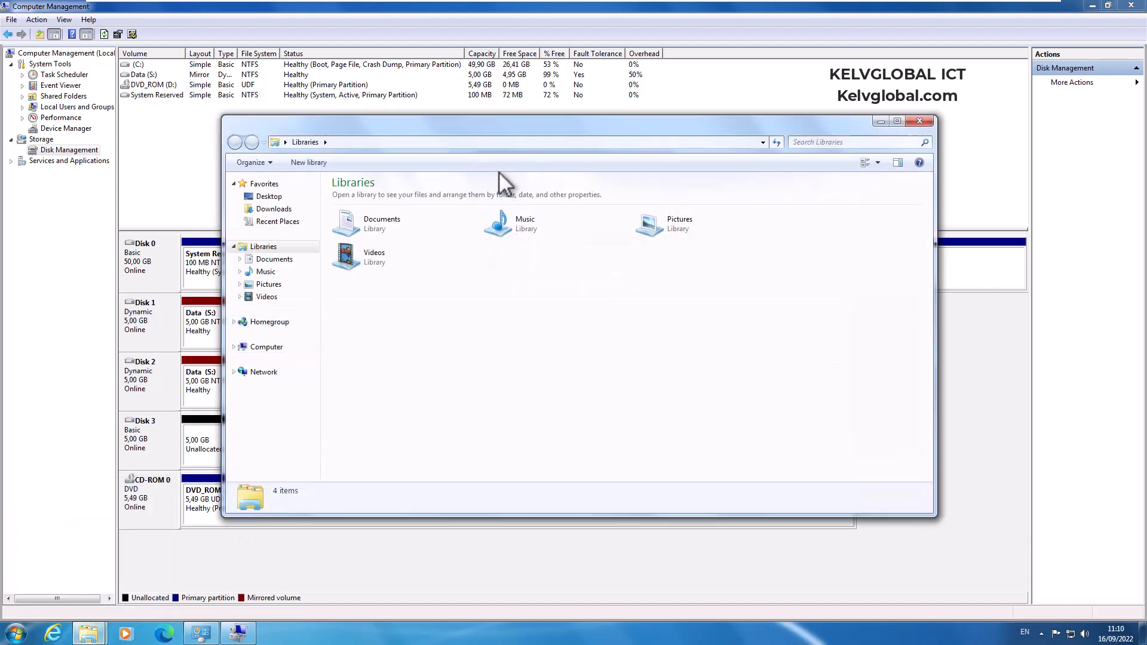
pyautogui.click(268, 348)
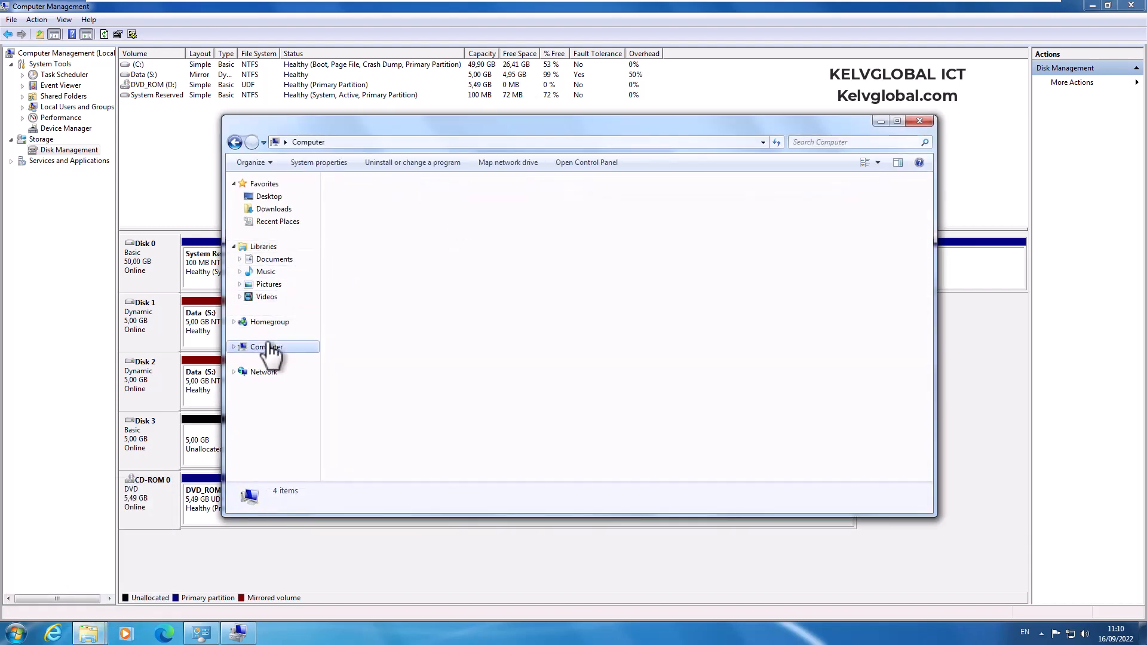